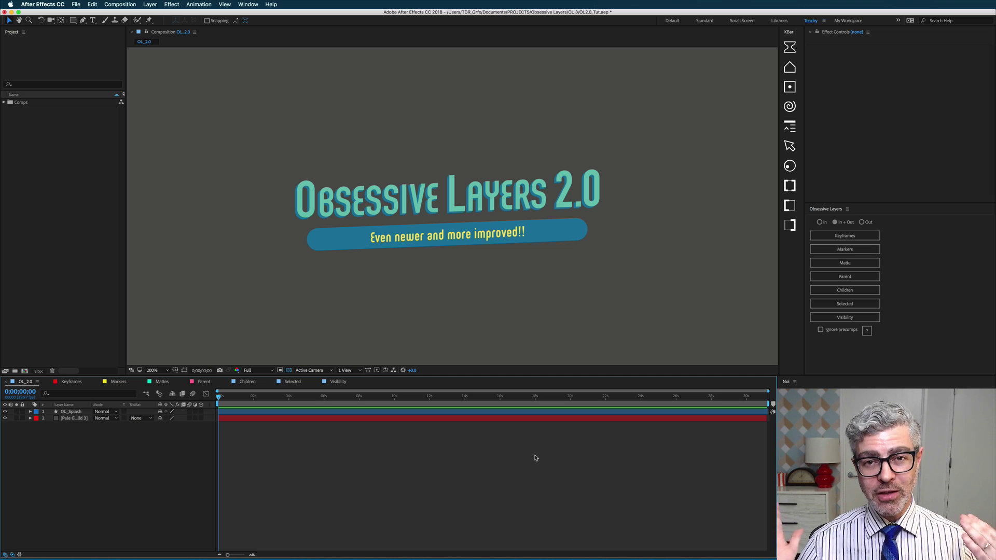
Step: In the Keyframes comp, trim all four layers to their first and last keyframes, then undo
{"action": "left_click", "coordinate": [72, 383]}
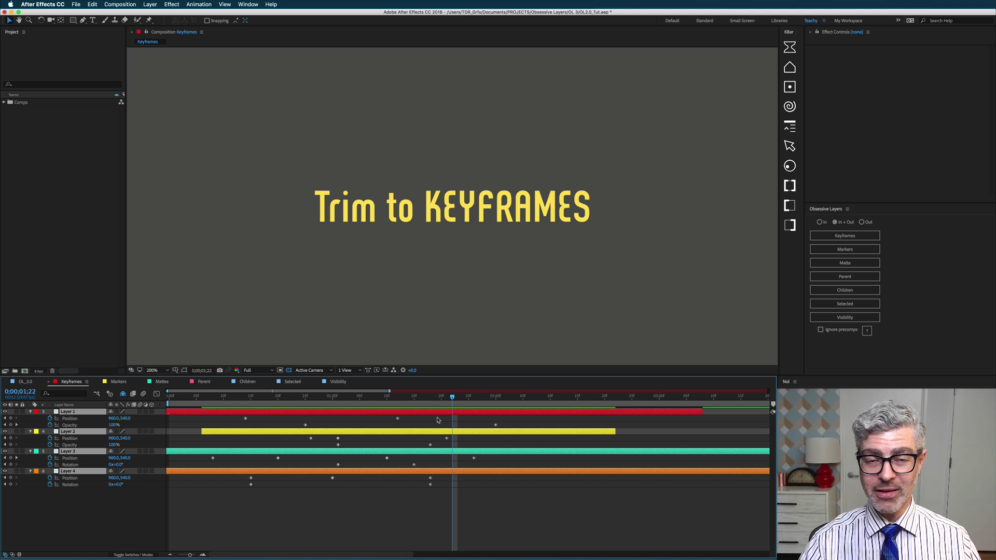
{"action": "left_click", "coordinate": [849, 239]}
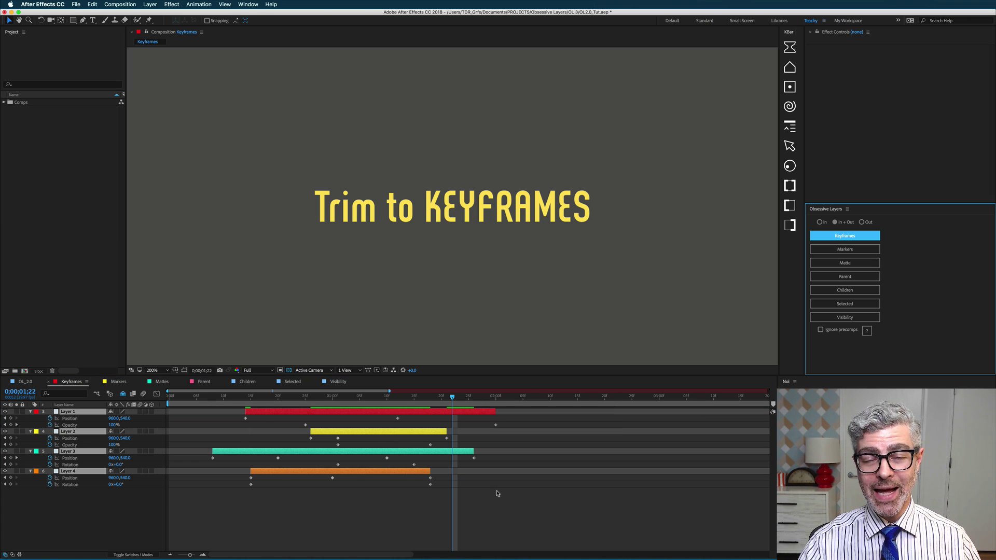
{"action": "key", "text": "super+z"}
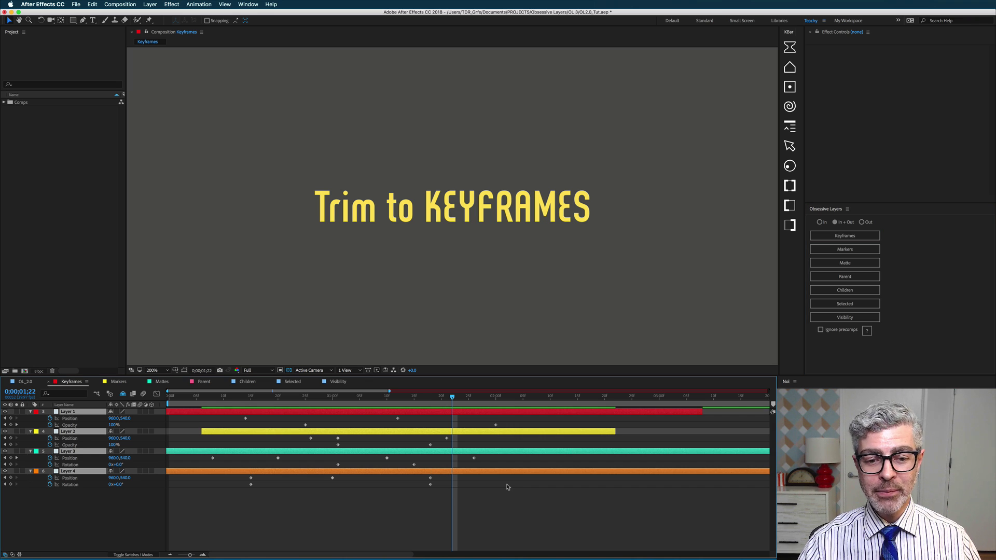
Step: Trim layer in points, then out points, to keyframes, and reset the trim mode to In + Out
{"action": "left_click", "coordinate": [820, 222]}
{"action": "left_click", "coordinate": [833, 238]}
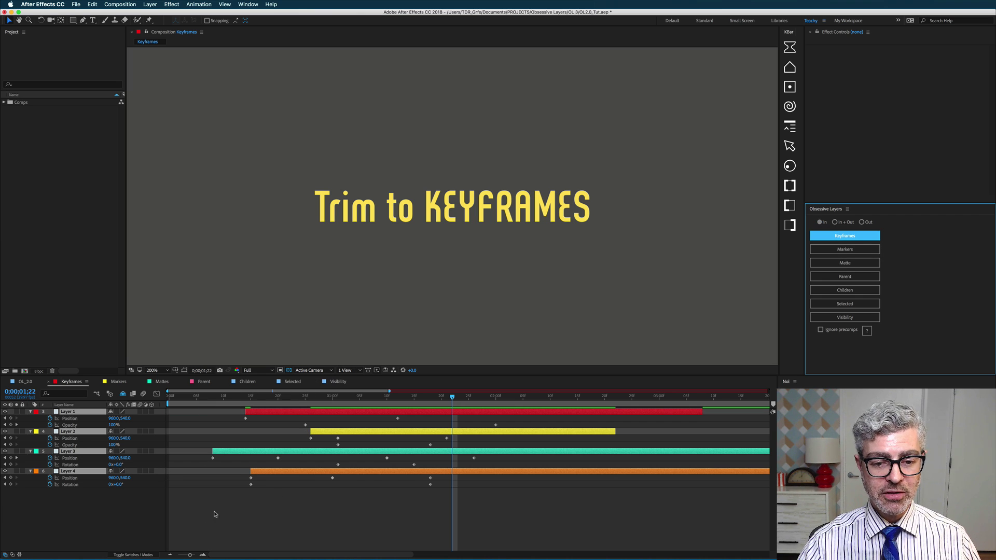
{"action": "left_click", "coordinate": [868, 222]}
{"action": "left_click", "coordinate": [863, 237]}
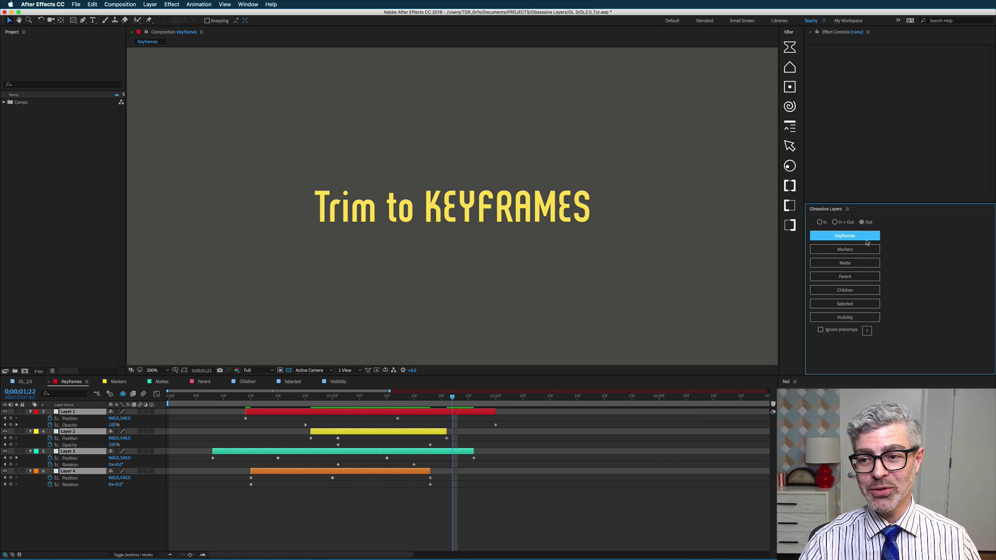
{"action": "left_click", "coordinate": [835, 222]}
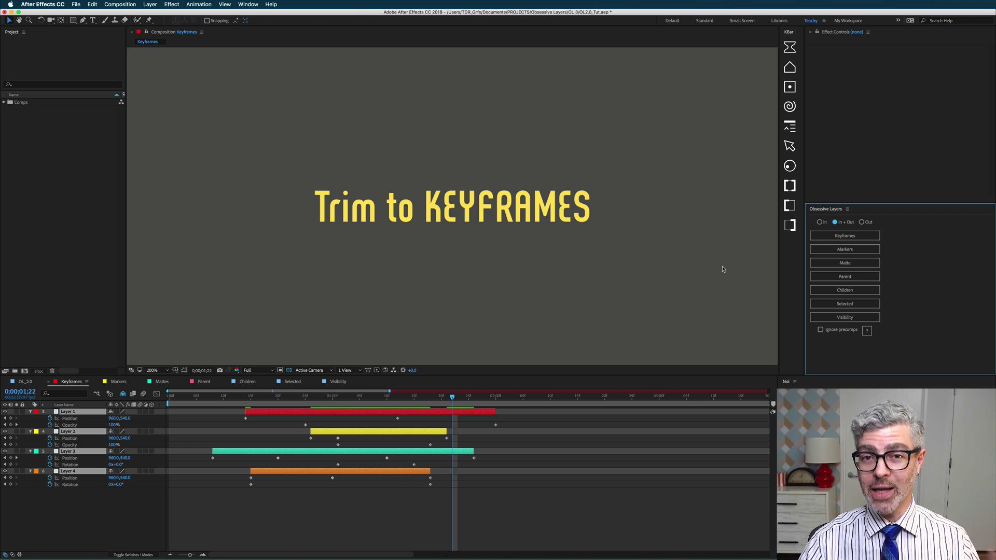
Step: In the Markers comp, trim Shape 1 and Shape 2 to start and end at their markers
{"action": "left_click", "coordinate": [122, 384]}
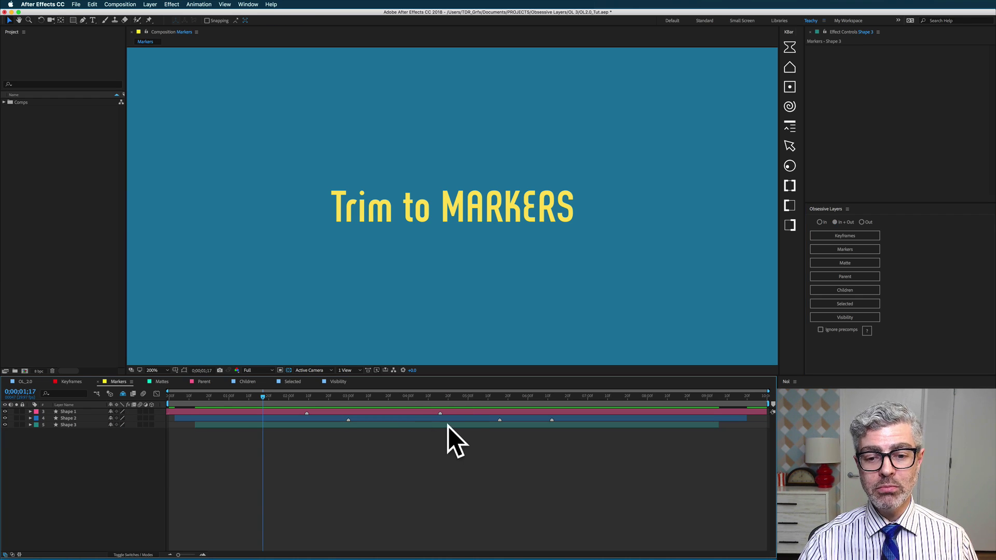
{"action": "left_click", "coordinate": [394, 413]}
{"action": "left_click", "coordinate": [397, 420], "text": "shift"}
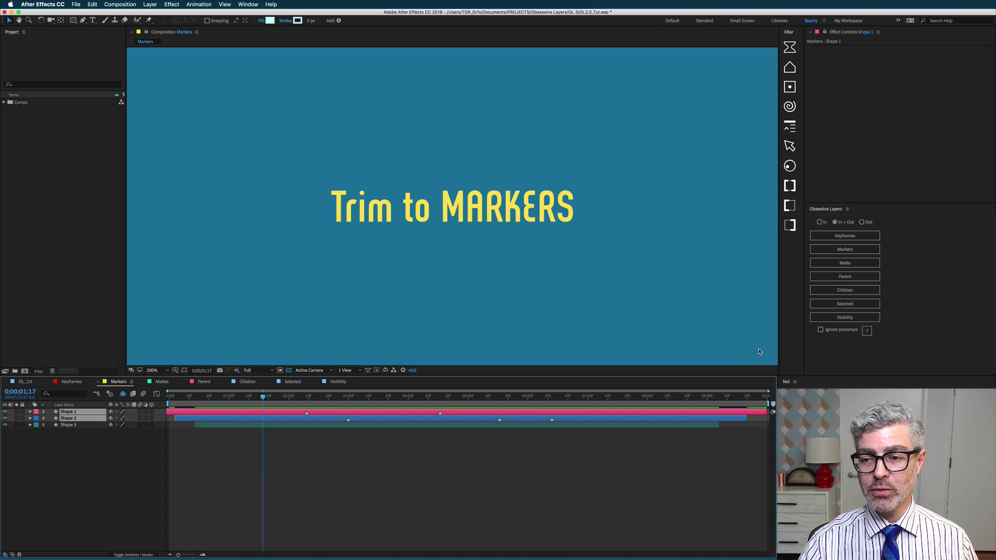
{"action": "left_click", "coordinate": [838, 251]}
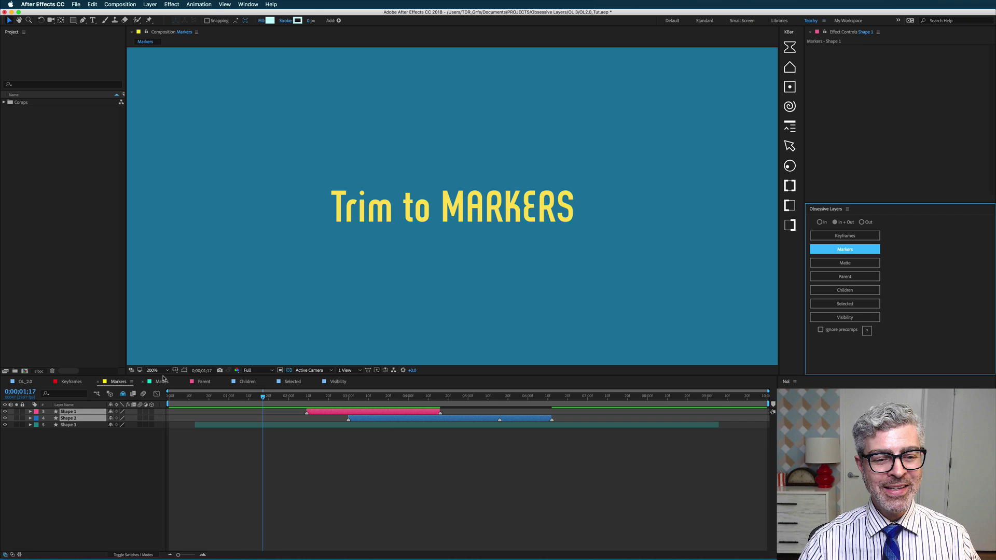
Step: Trim all layers in the Mattes comp to their matte layers' durations, then switch to the Parent comp
{"action": "left_click", "coordinate": [164, 383]}
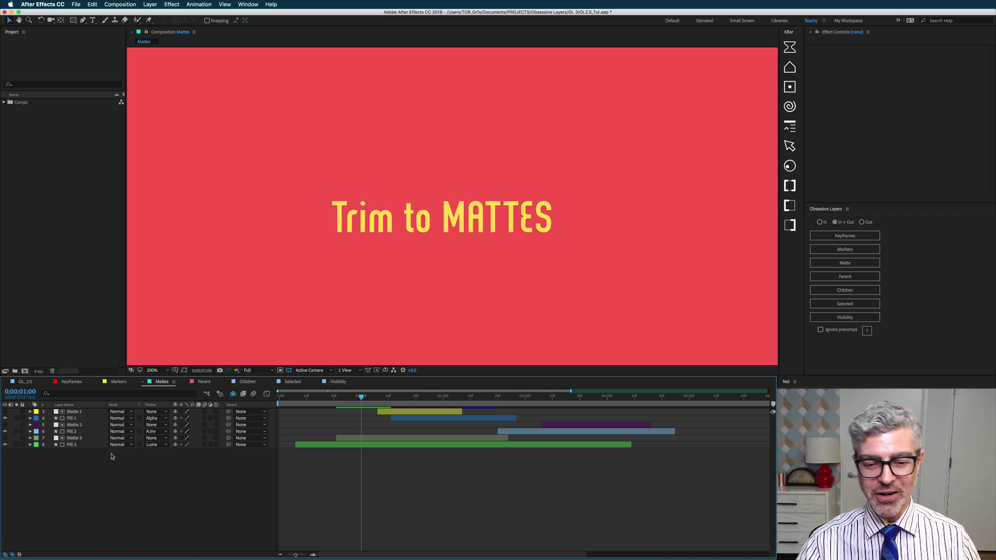
{"action": "key", "text": "super+a"}
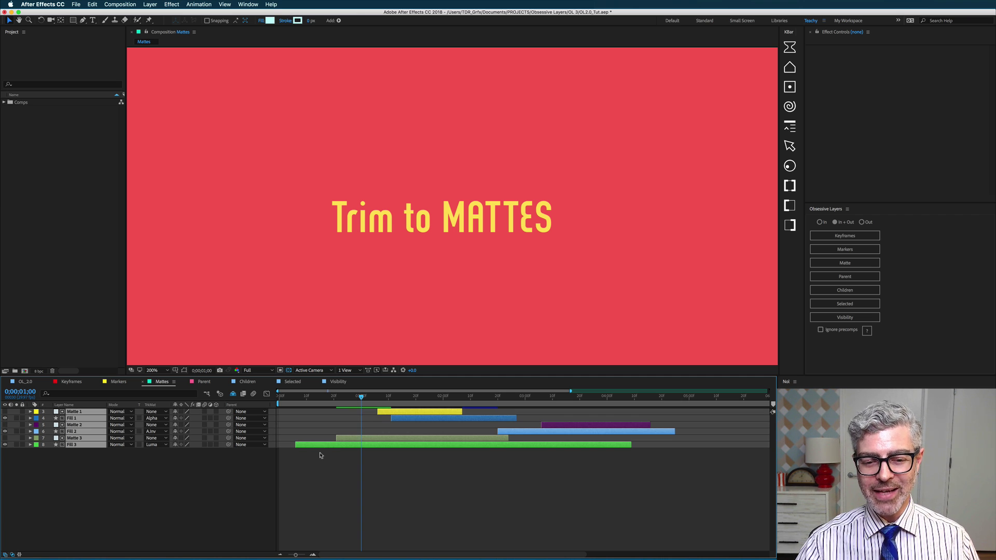
{"action": "left_click", "coordinate": [864, 266]}
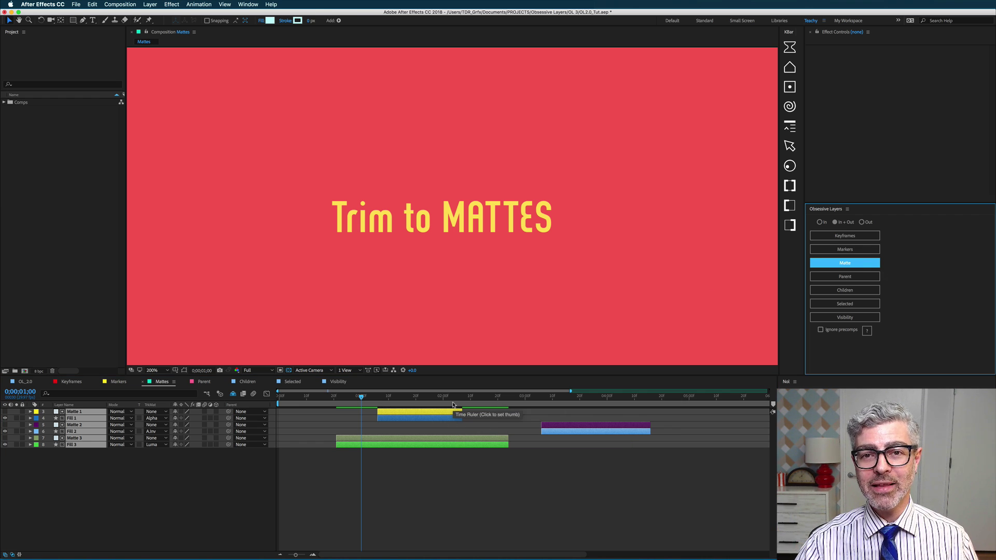
{"action": "key", "text": "super+z"}
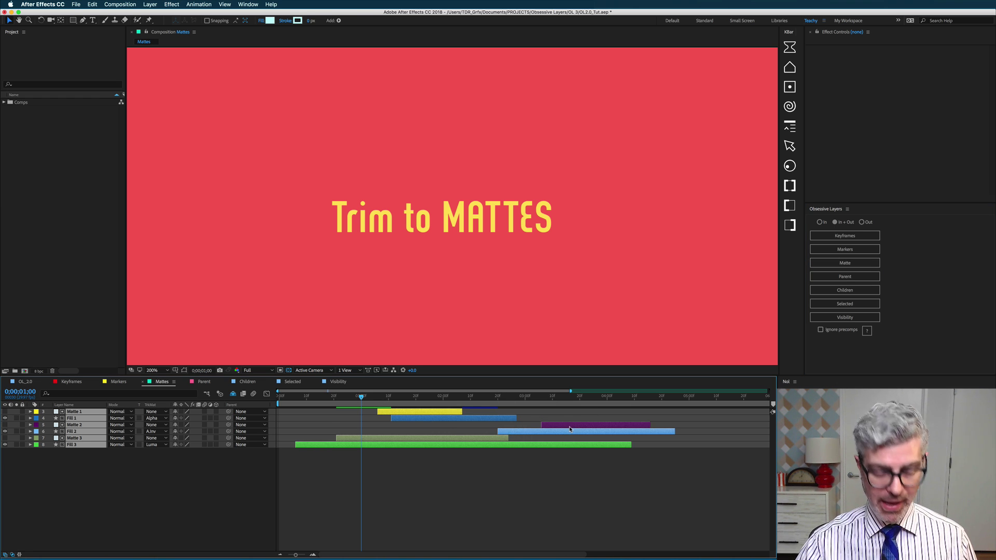
{"action": "left_click", "coordinate": [846, 264]}
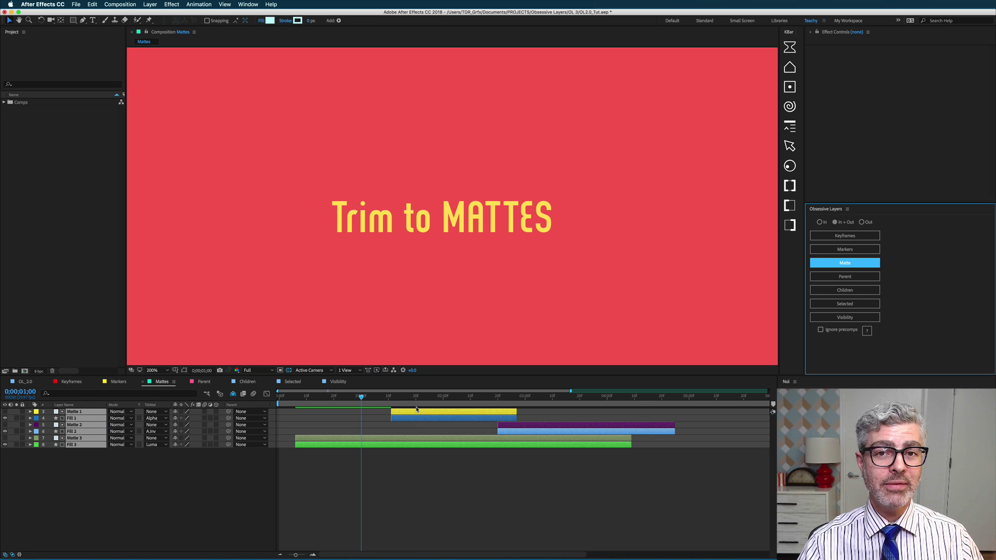
{"action": "left_click", "coordinate": [202, 382]}
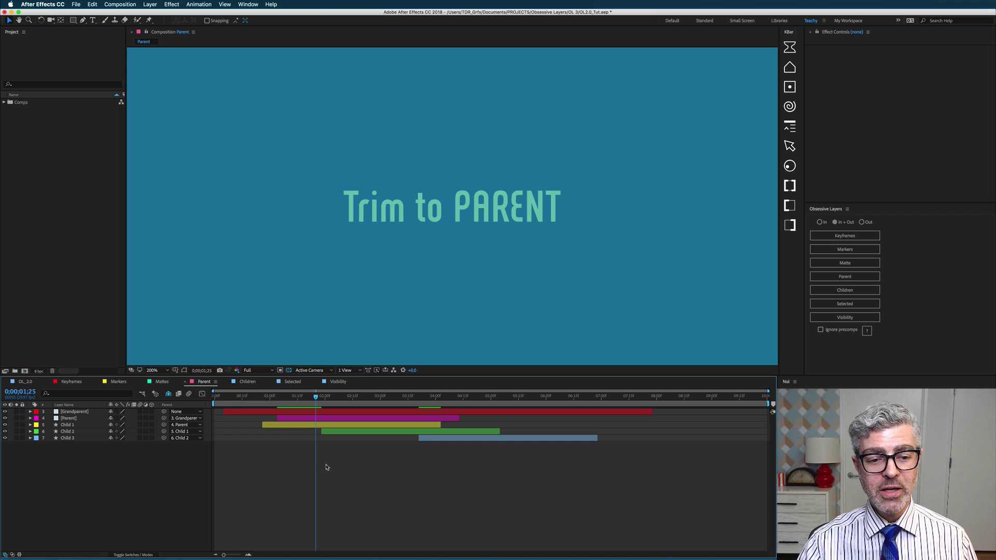
Step: Trim Child 1, Child 2 and Child 3 to the Grandparent layer's in and out points
{"action": "left_click", "coordinate": [68, 425]}
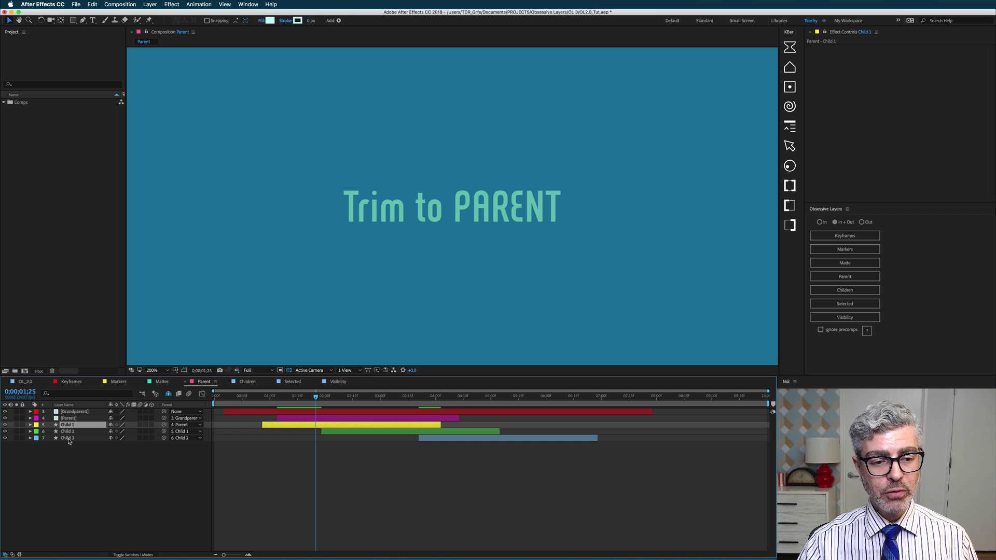
{"action": "left_click", "coordinate": [69, 439], "text": "shift"}
{"action": "left_click", "coordinate": [846, 276]}
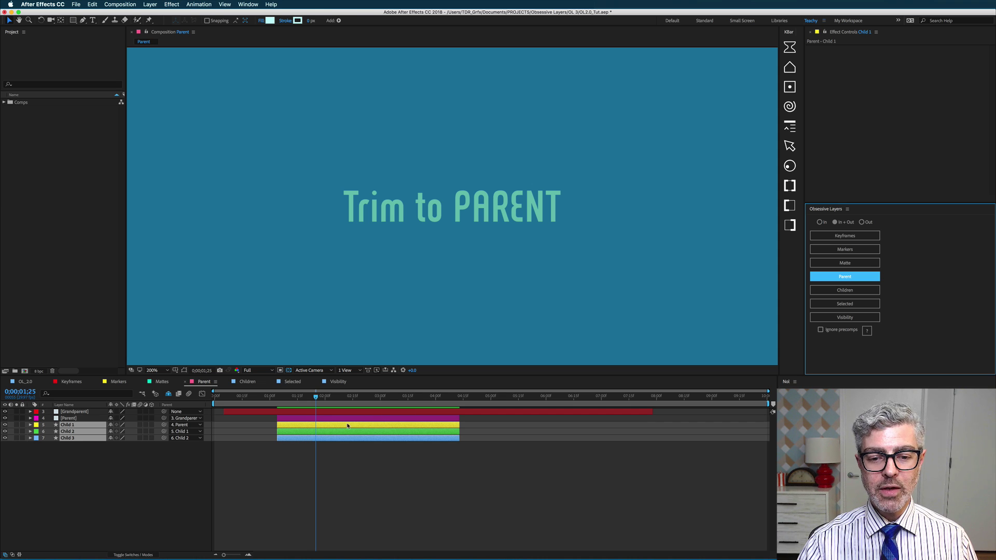
{"action": "key", "text": "super+z"}
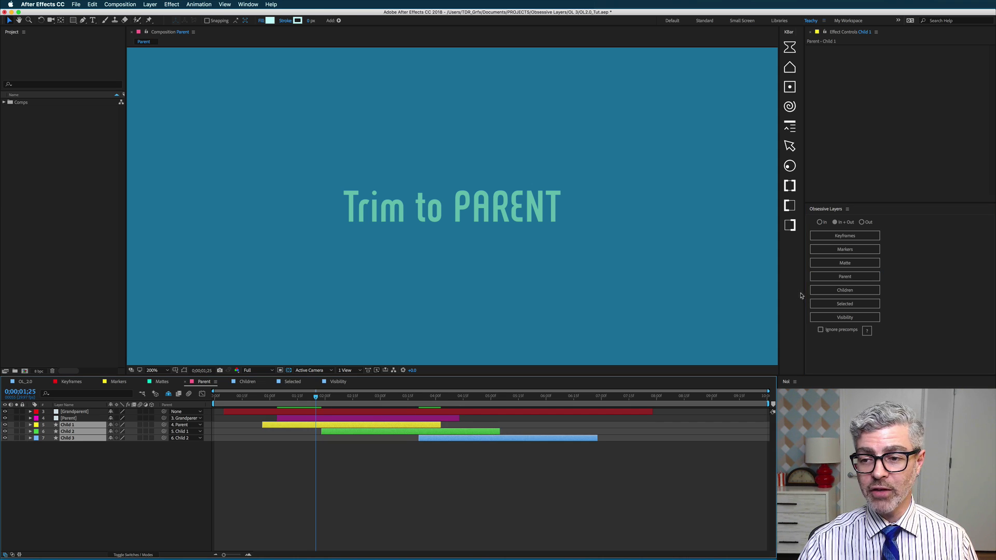
{"action": "left_click", "coordinate": [864, 278], "text": "alt"}
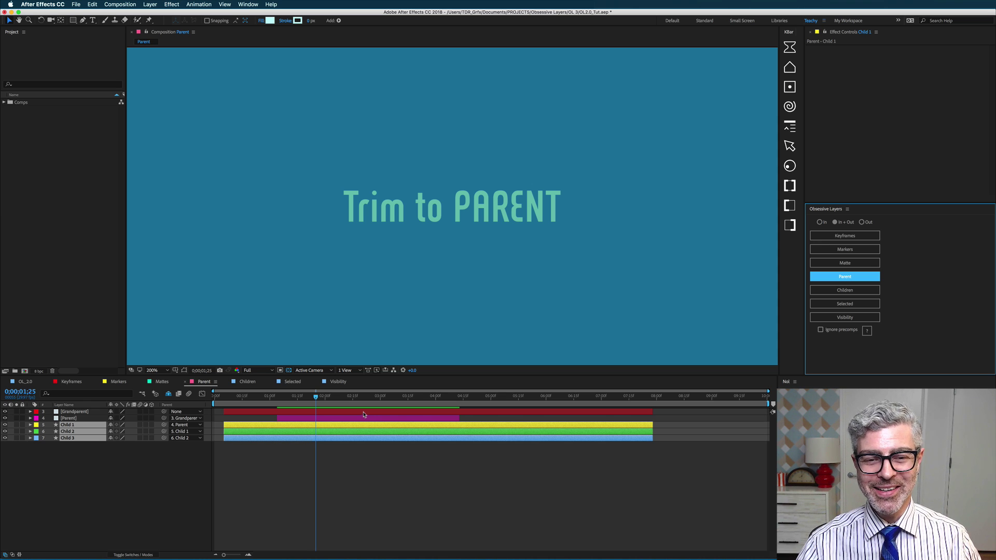
Step: In the Children comp, trim the [Parent] layer to span its children and grandchildren
{"action": "left_click", "coordinate": [246, 383]}
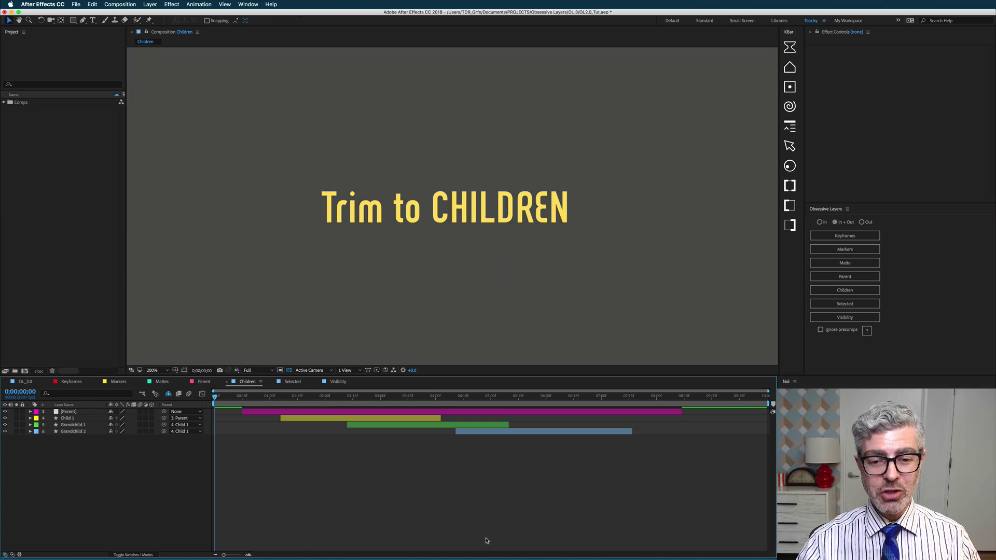
{"action": "left_click", "coordinate": [66, 414]}
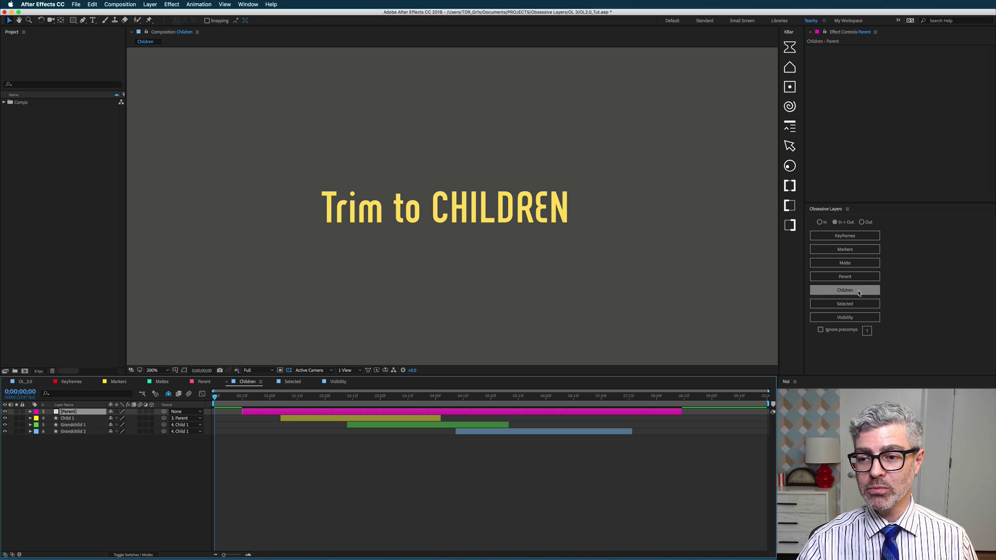
{"action": "left_click", "coordinate": [859, 292]}
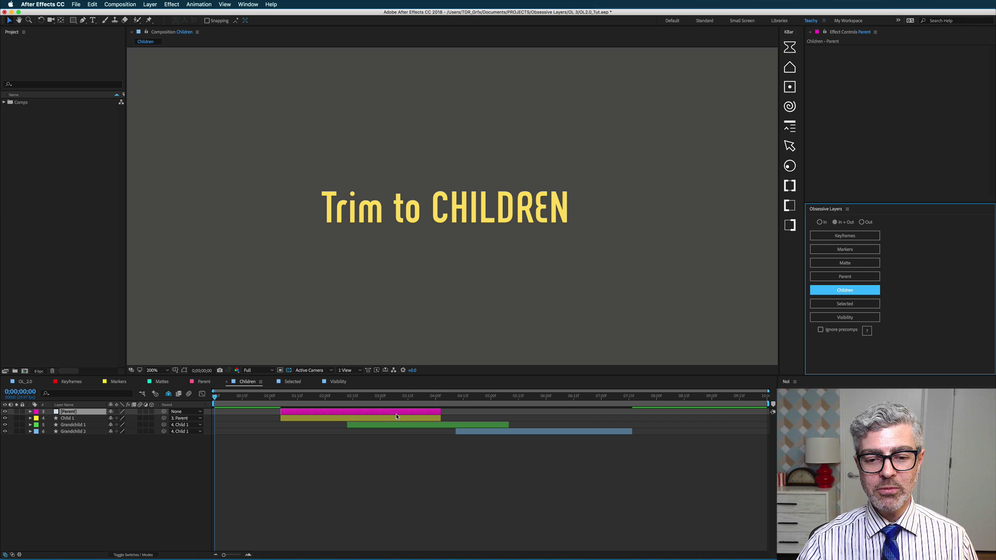
{"action": "key", "text": "super+z"}
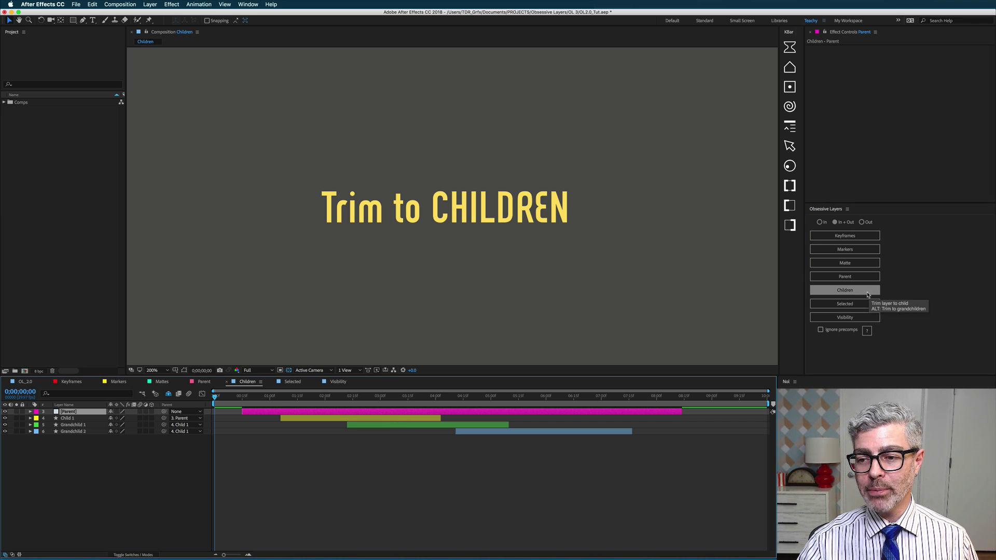
{"action": "left_click", "coordinate": [869, 294]}
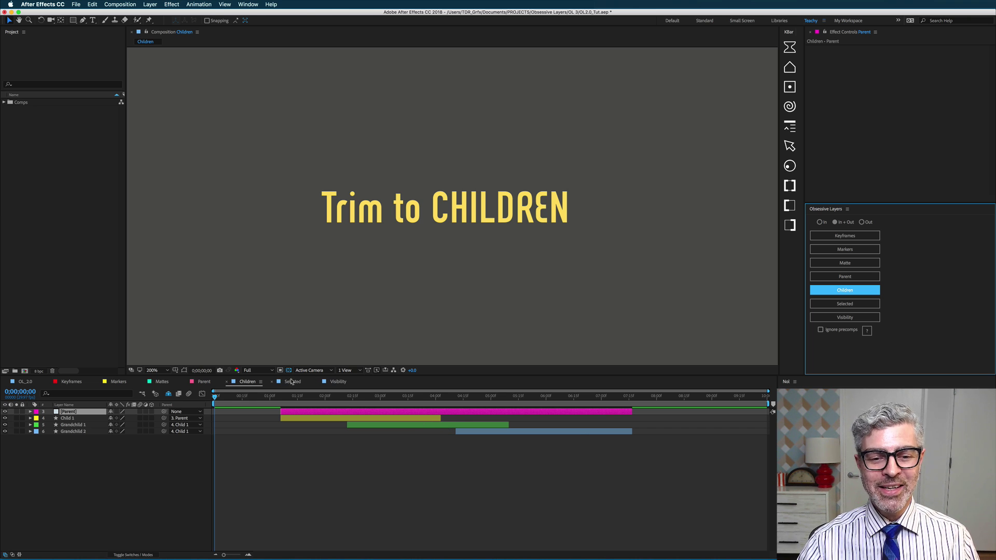
Step: In the Selected comp, trim all five shape layers to Shape 1's in and out points
{"action": "left_click", "coordinate": [294, 382]}
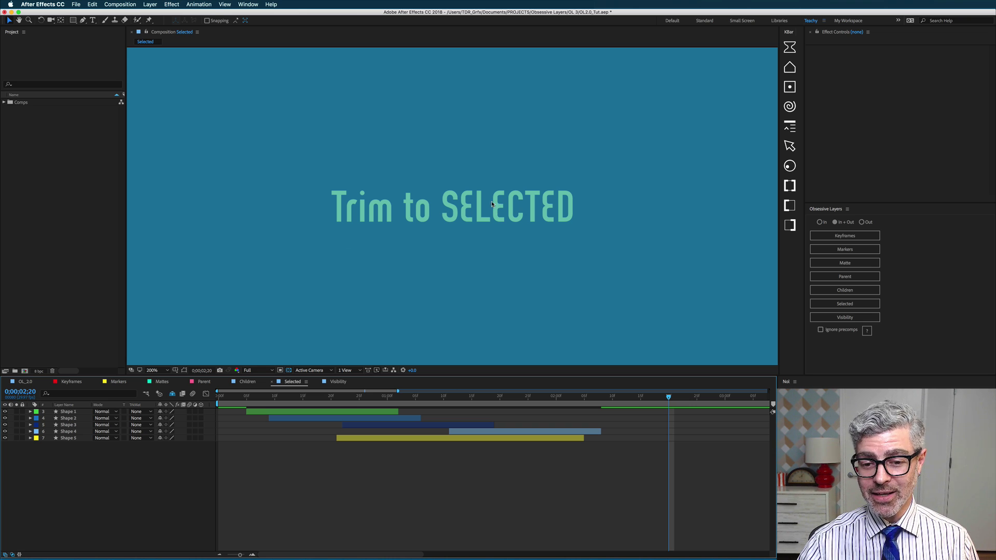
{"action": "left_click", "coordinate": [373, 440]}
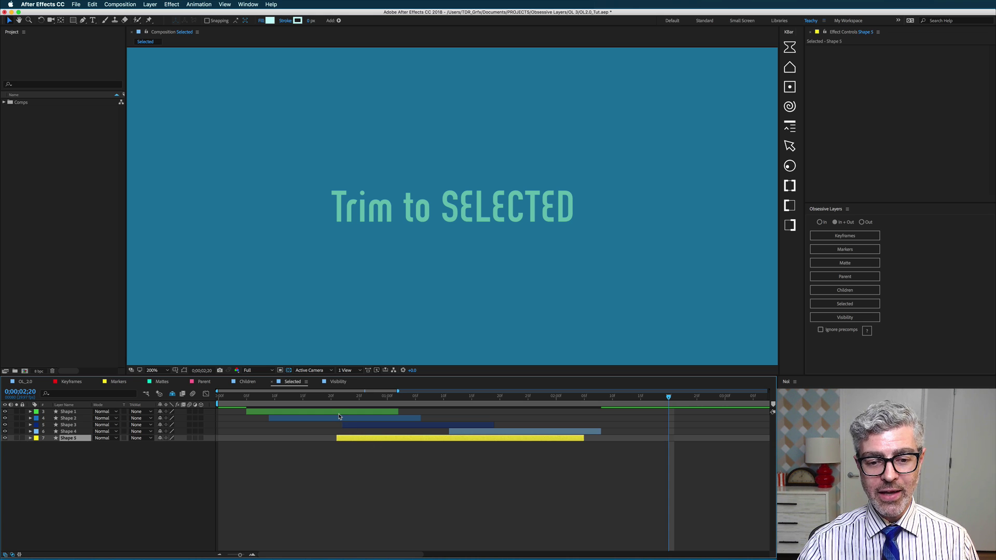
{"action": "key", "text": "super+a"}
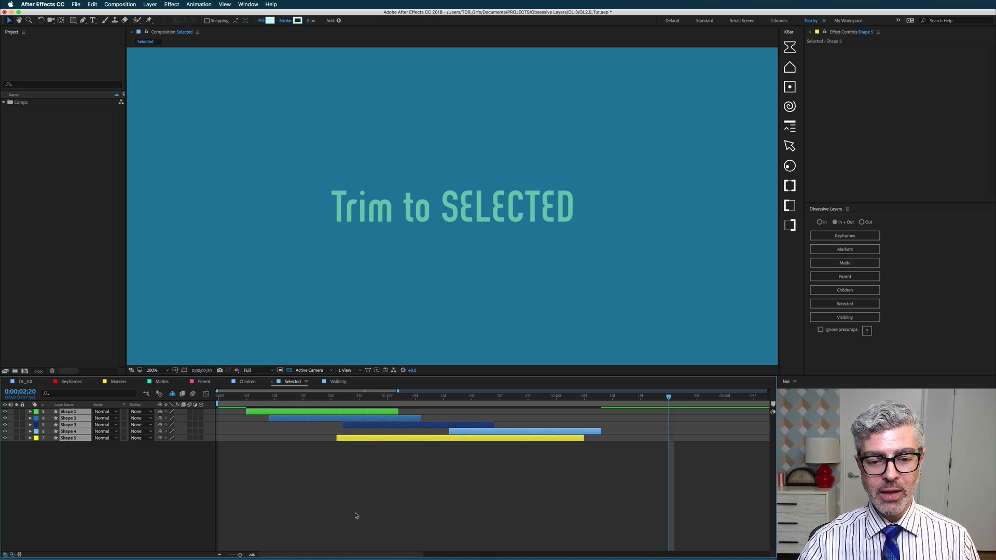
{"action": "left_click", "coordinate": [851, 306]}
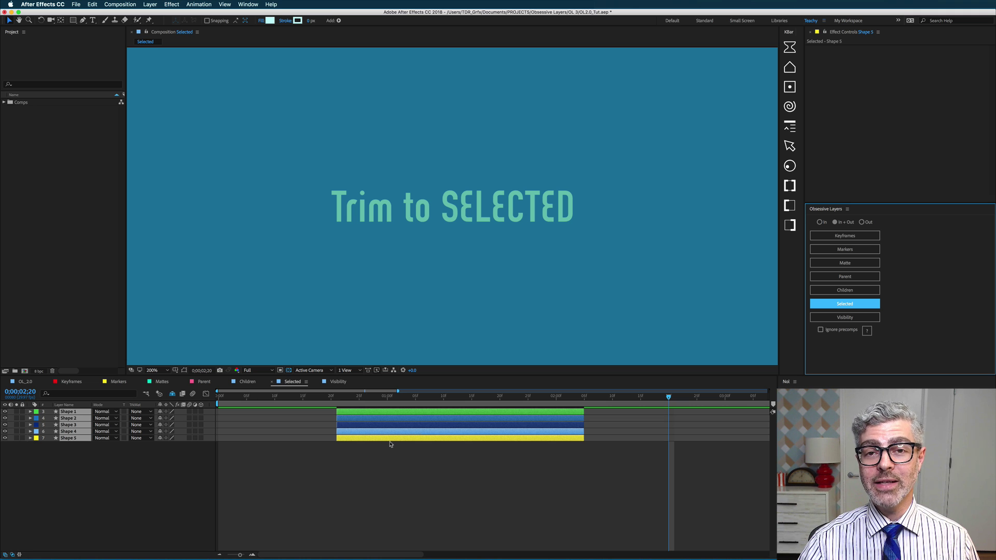
{"action": "key", "text": "super+z"}
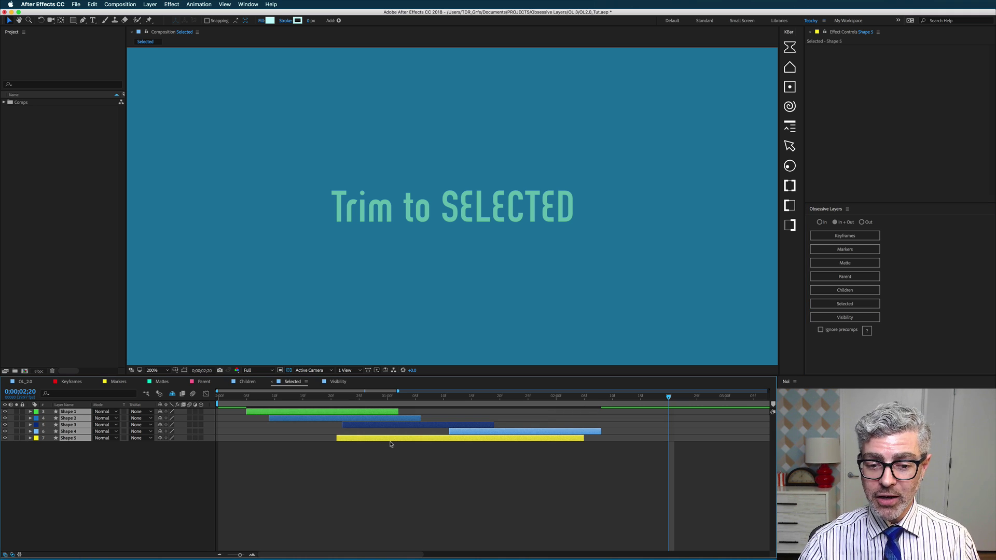
{"action": "left_click", "coordinate": [859, 305]}
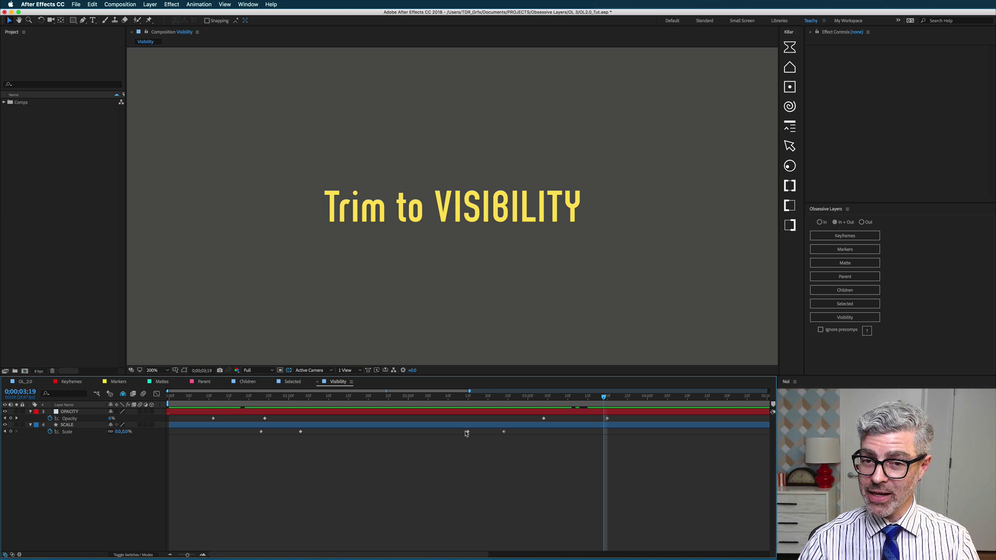
Step: Preview the OPACITY layer's fade, then trim it to the span where it is visible
{"action": "left_click", "coordinate": [439, 414]}
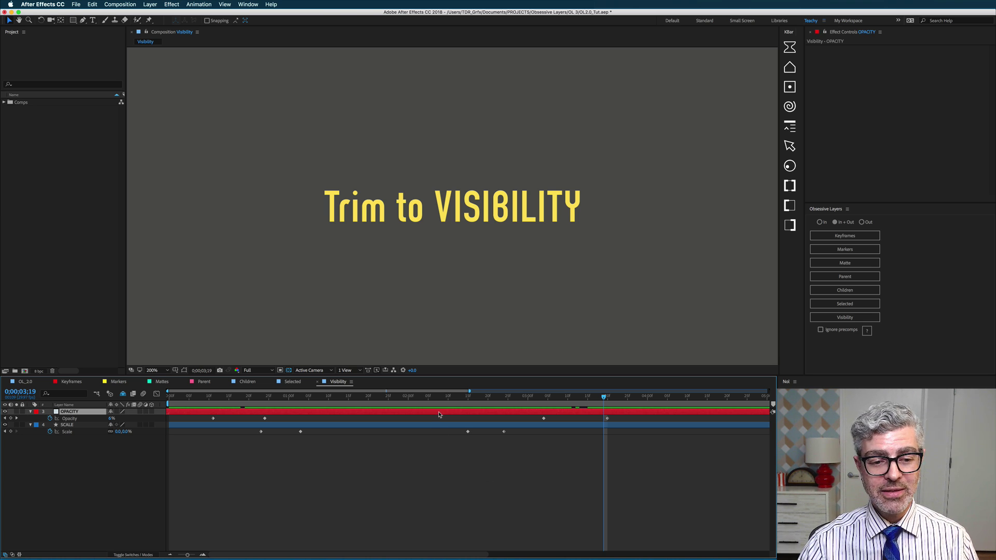
{"action": "left_click", "coordinate": [215, 401]}
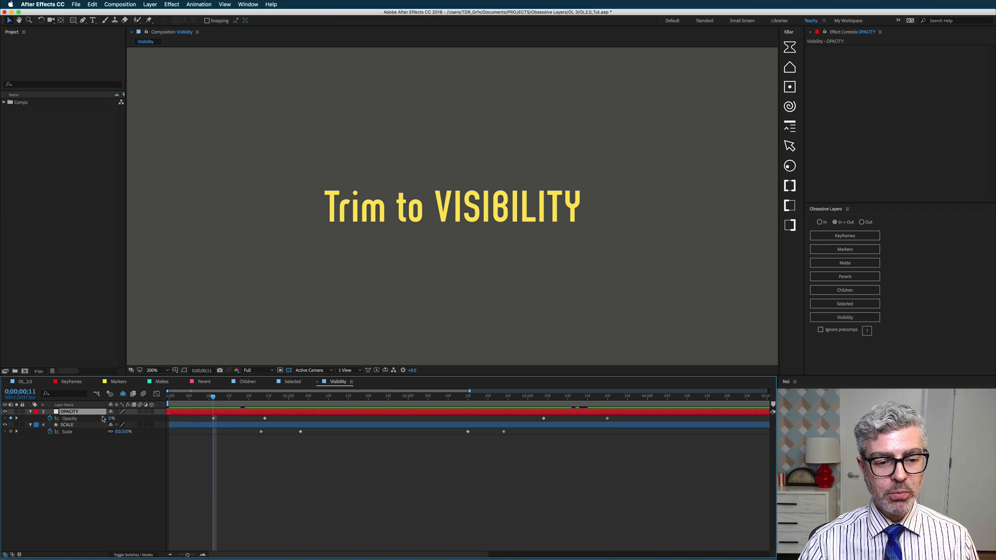
{"action": "left_click_drag", "start_coordinate": [214, 398], "coordinate": [612, 399]}
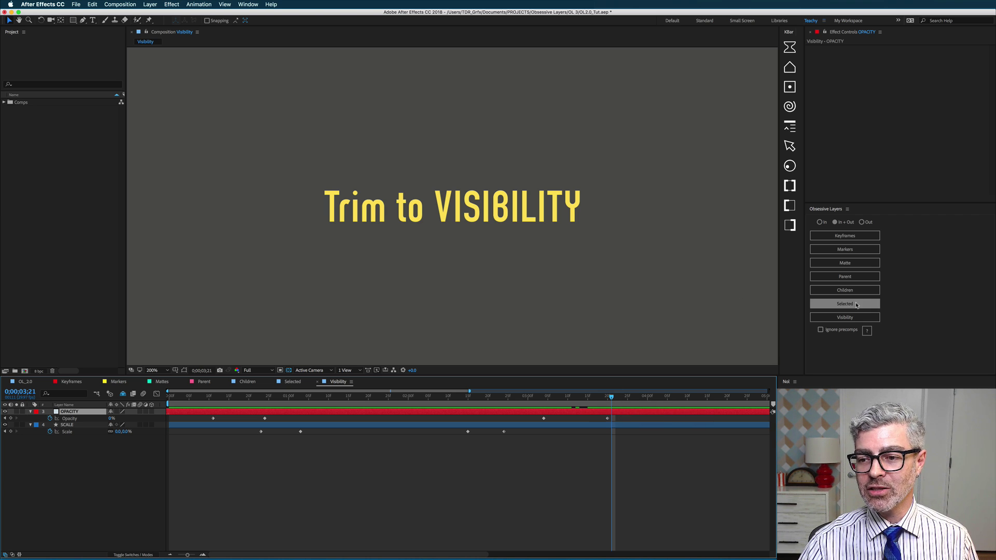
{"action": "left_click", "coordinate": [844, 317]}
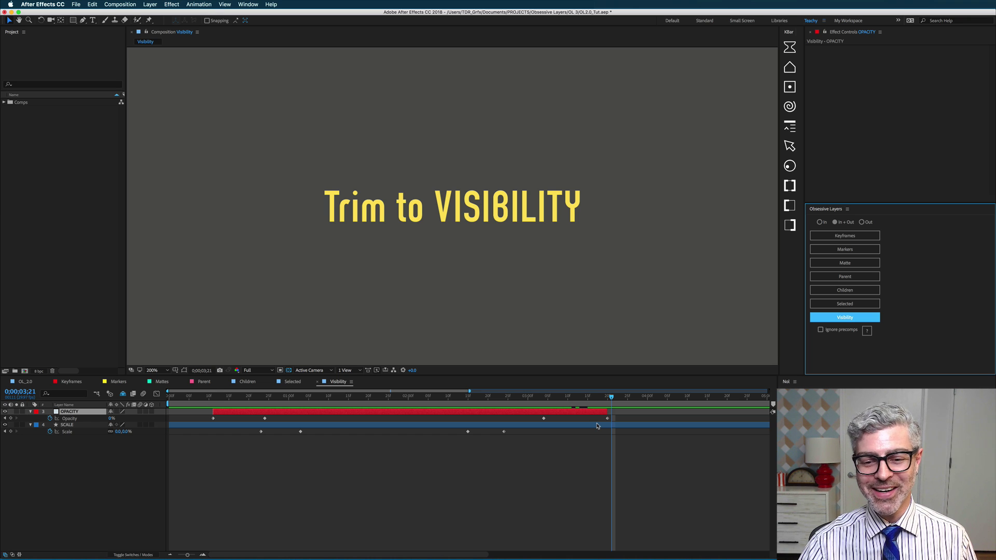
Step: Preview the SCALE layer's animation and trim it to its visible span between Scale keyframes
{"action": "left_click", "coordinate": [442, 431]}
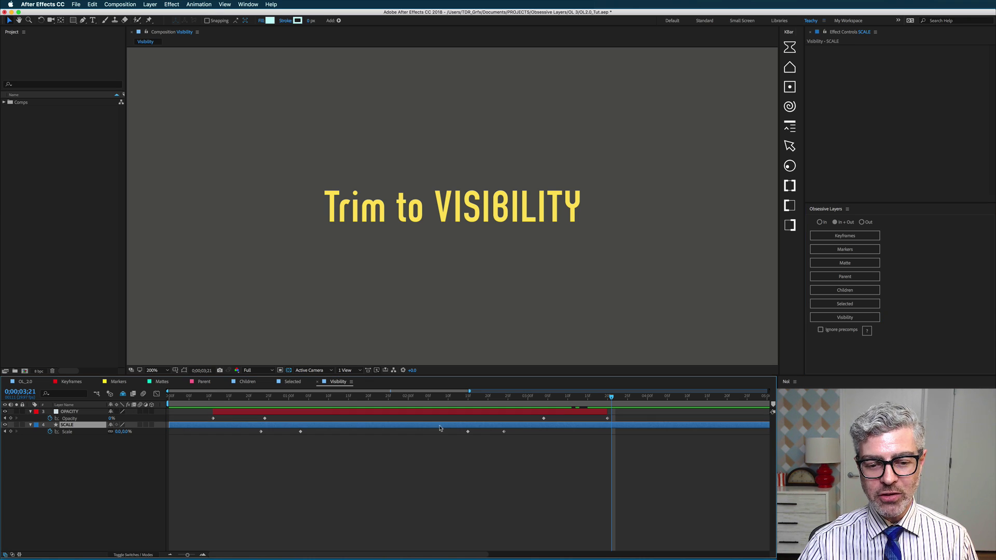
{"action": "left_click_drag", "start_coordinate": [269, 398], "coordinate": [261, 400]}
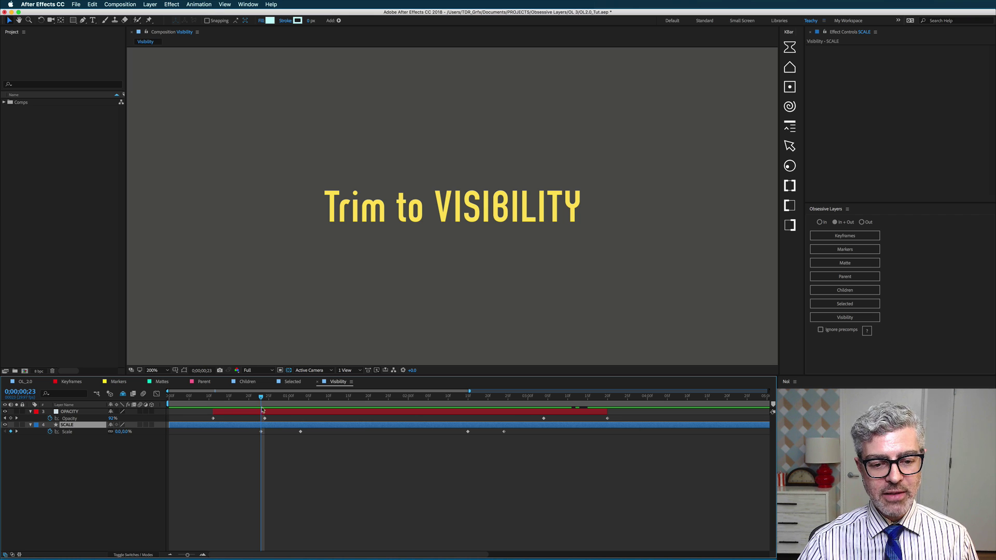
{"action": "left_click_drag", "start_coordinate": [285, 398], "coordinate": [504, 415]}
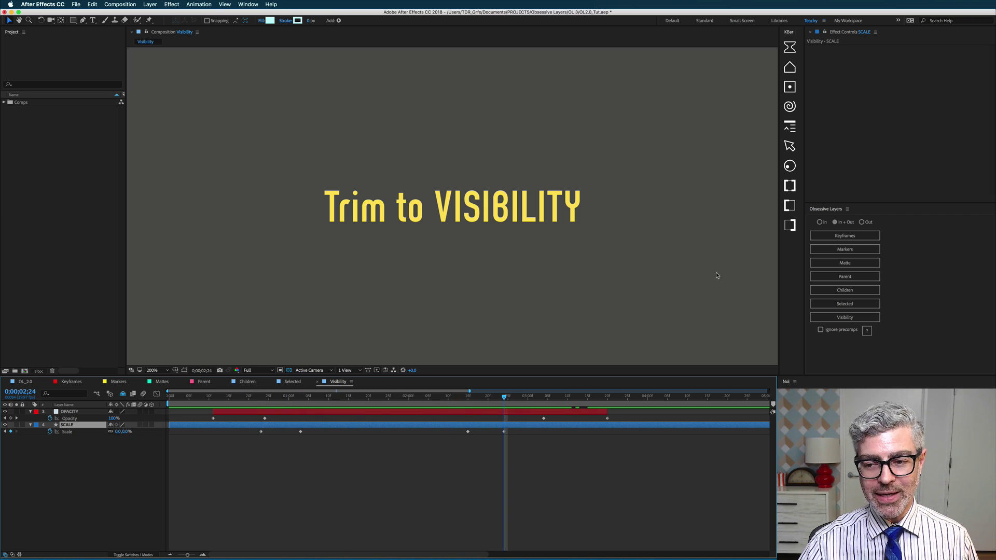
{"action": "left_click", "coordinate": [866, 321]}
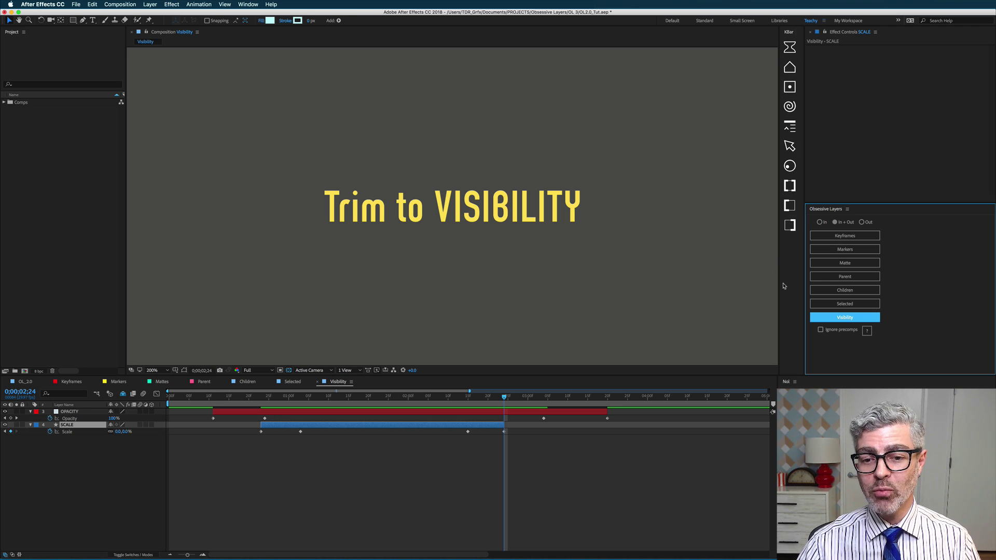
Step: Undo the visibility trims and retrim only OPACITY to its visible span with KBar
{"action": "left_click", "coordinate": [422, 420]}
{"action": "key", "text": "super+z"}
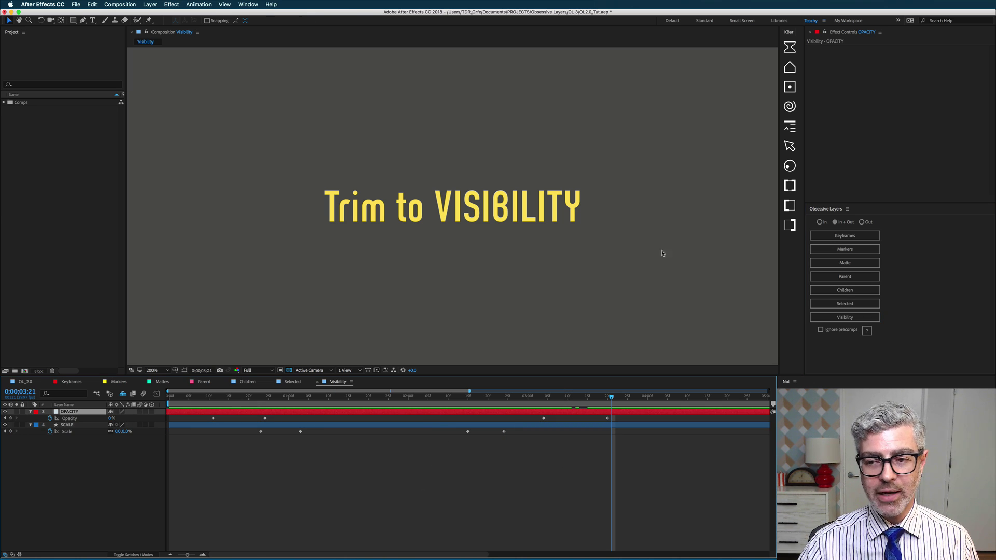
{"action": "left_click", "coordinate": [790, 165]}
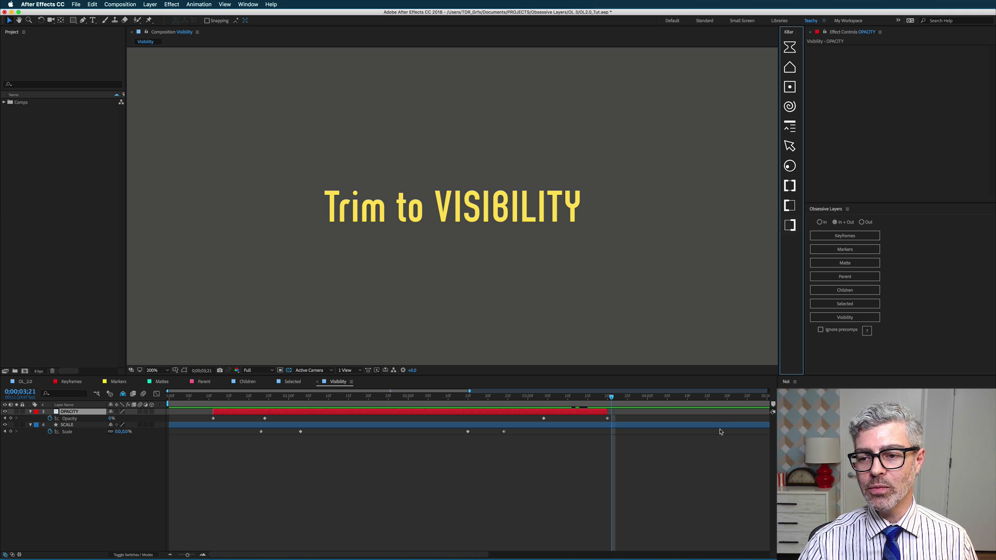
Step: With KBar set to Out-only trimming, end the SCALE layer at its visibility point 0;00;02;24
{"action": "left_click", "coordinate": [540, 425]}
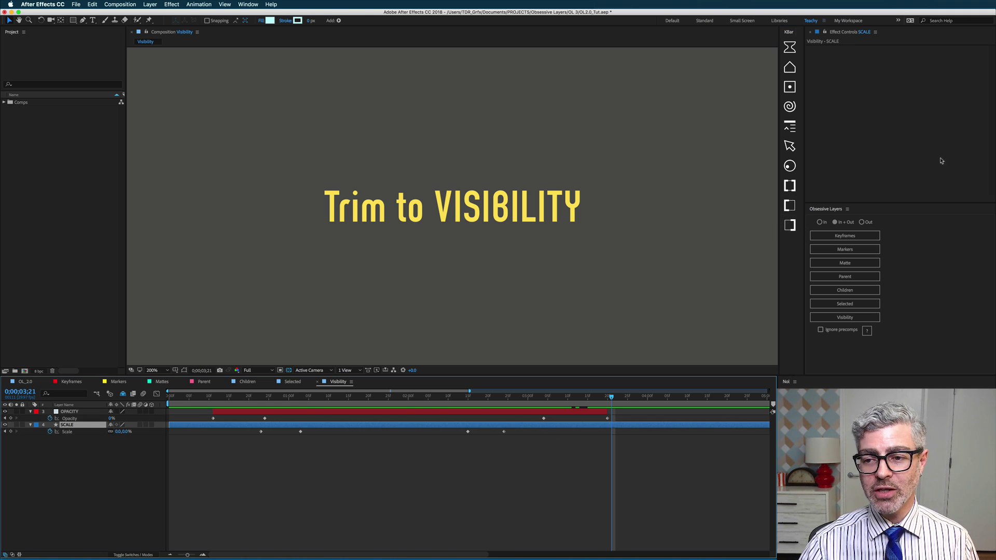
{"action": "left_click", "coordinate": [500, 397]}
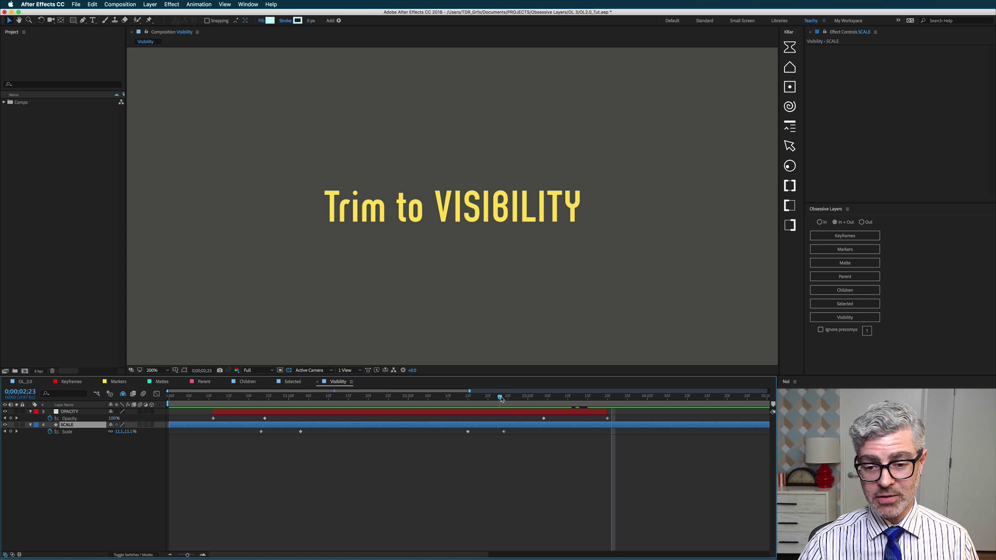
{"action": "left_click_drag", "start_coordinate": [501, 399], "coordinate": [504, 398]}
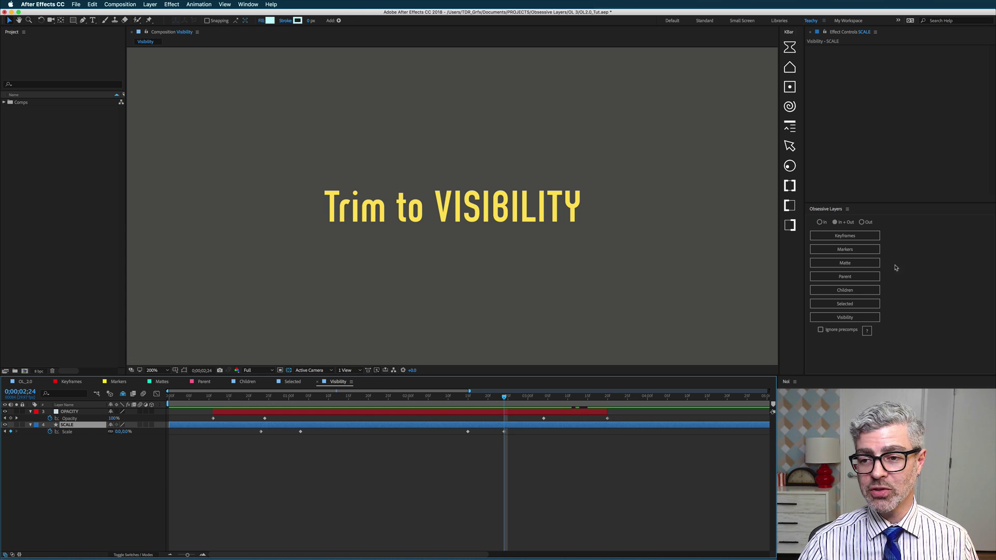
{"action": "left_click", "coordinate": [792, 226]}
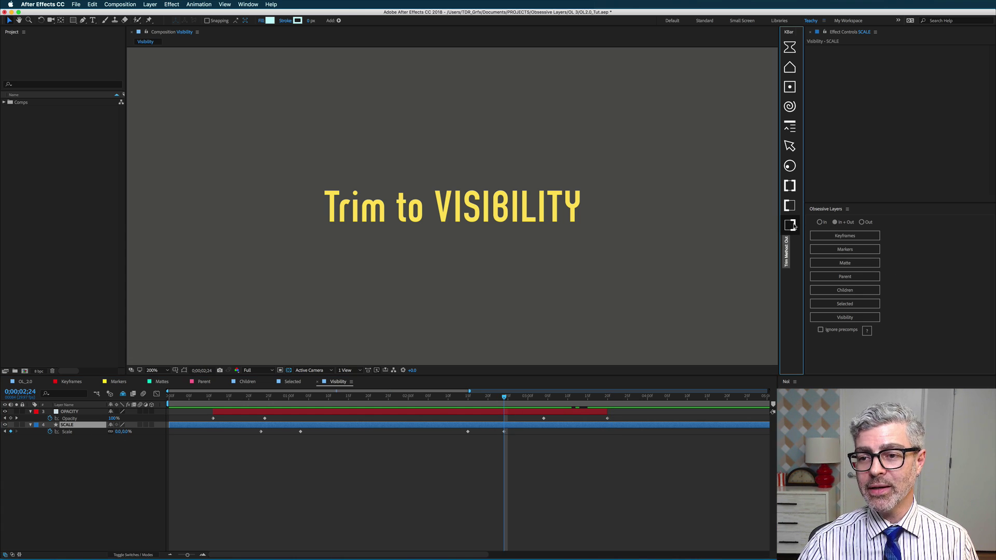
{"action": "left_click", "coordinate": [792, 166]}
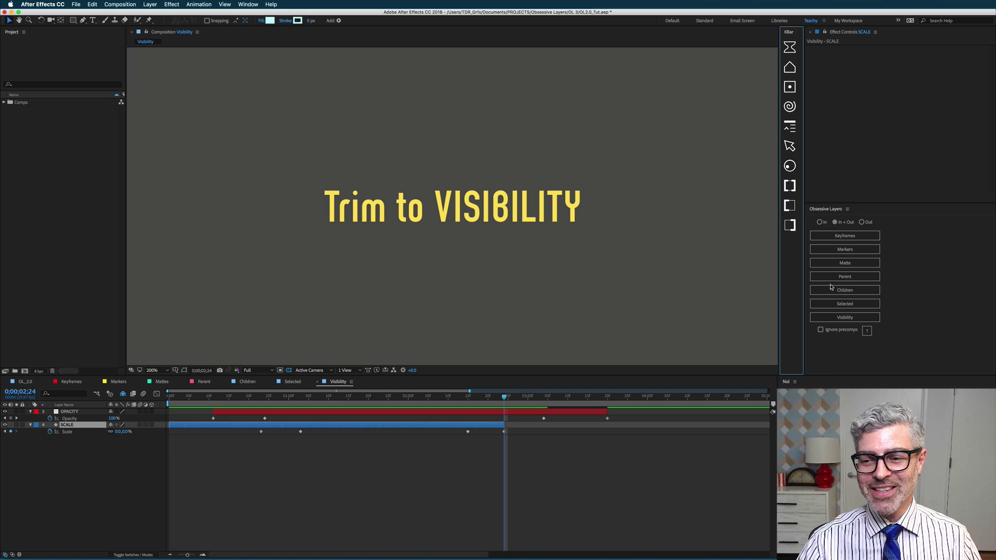
Step: Turn off Trim to Markers in the Obsessive Layers display settings, then resize the panel
{"action": "left_click", "coordinate": [867, 332]}
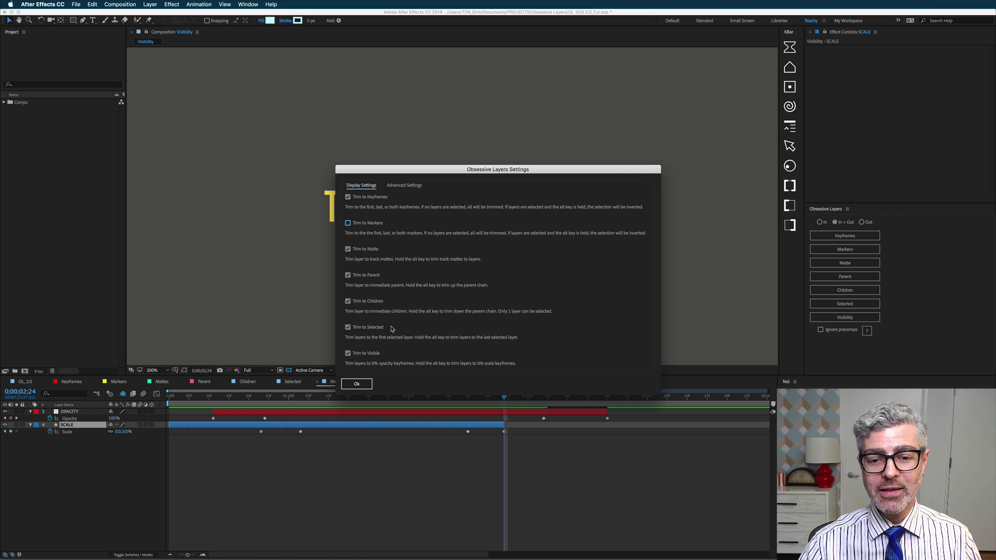
{"action": "left_click", "coordinate": [369, 385]}
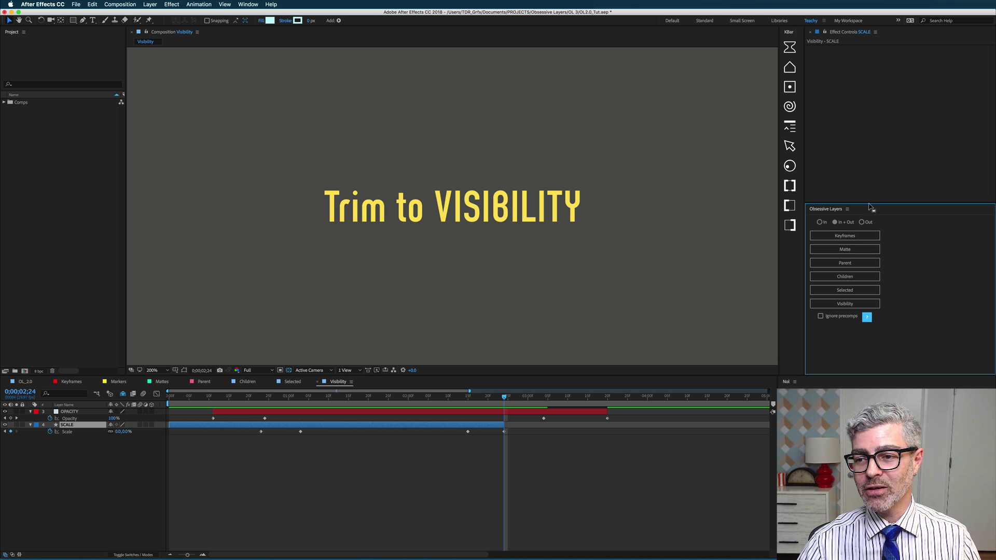
{"action": "left_click_drag", "start_coordinate": [869, 209], "coordinate": [868, 244]}
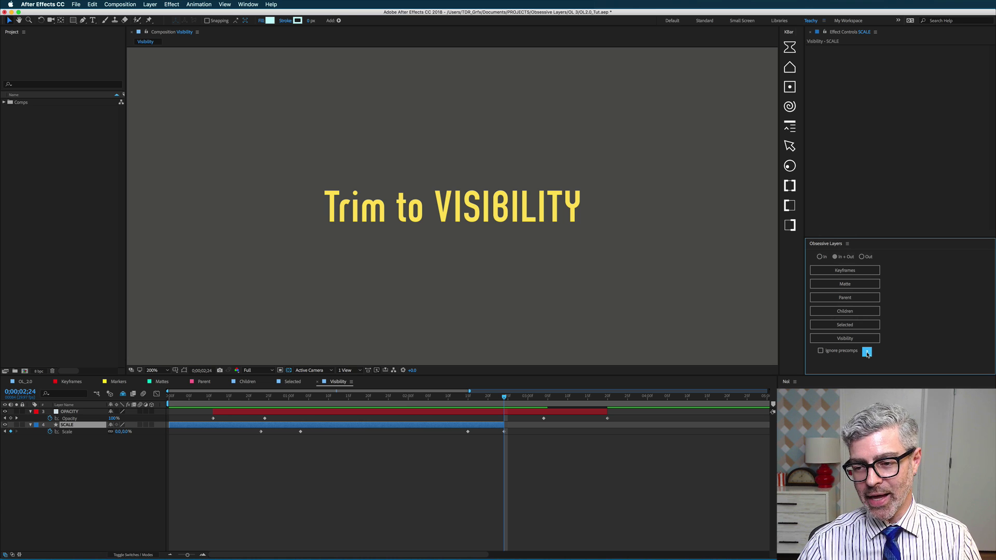
Step: Enable Use Icon Buttons in Obsessive Layers advanced settings, shrink the panel, and deselect SCALE
{"action": "left_click", "coordinate": [867, 353]}
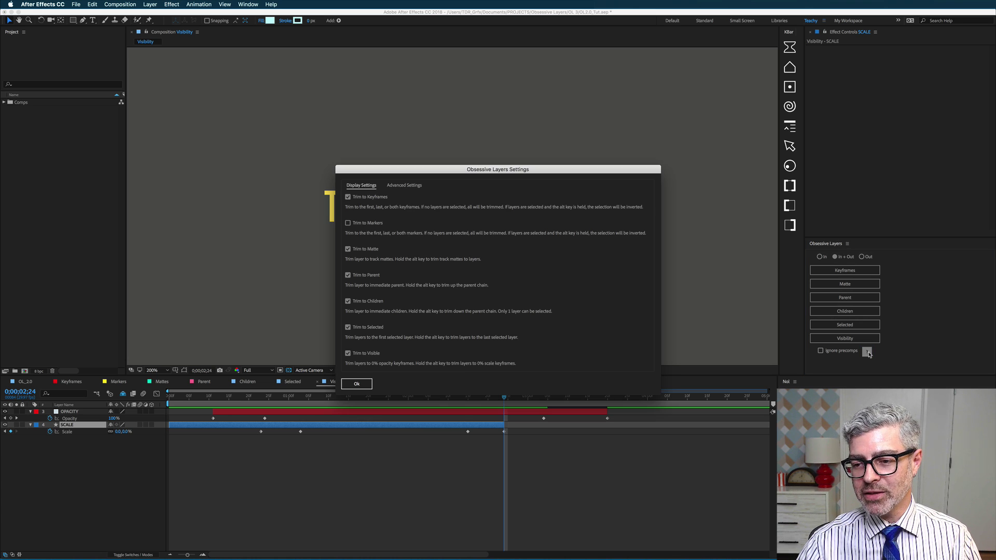
{"action": "left_click", "coordinate": [409, 187]}
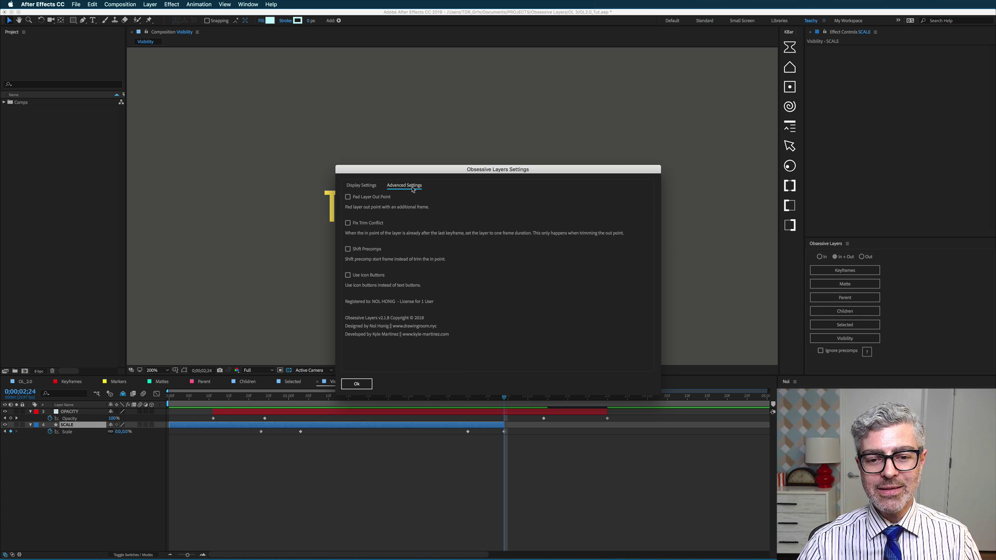
{"action": "left_click", "coordinate": [348, 275]}
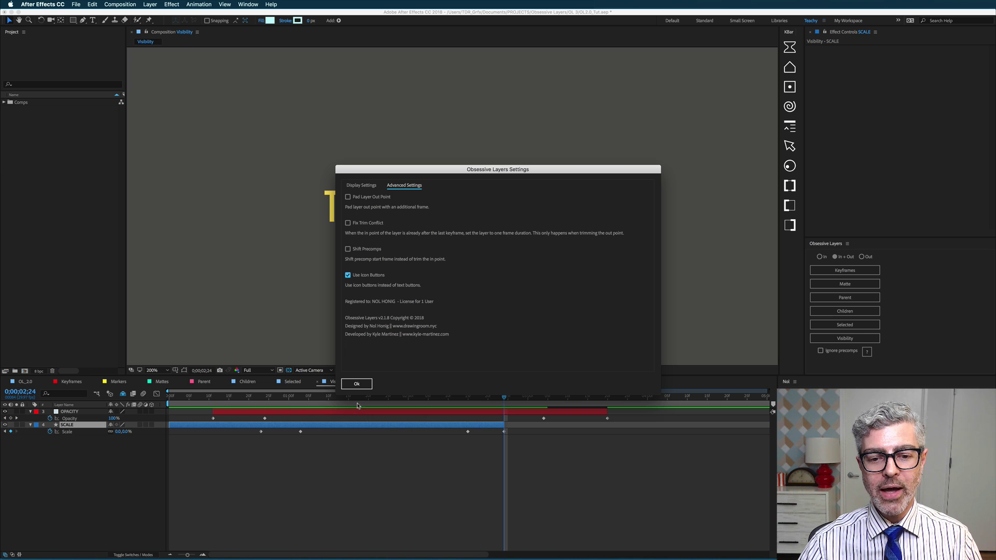
{"action": "left_click", "coordinate": [356, 385]}
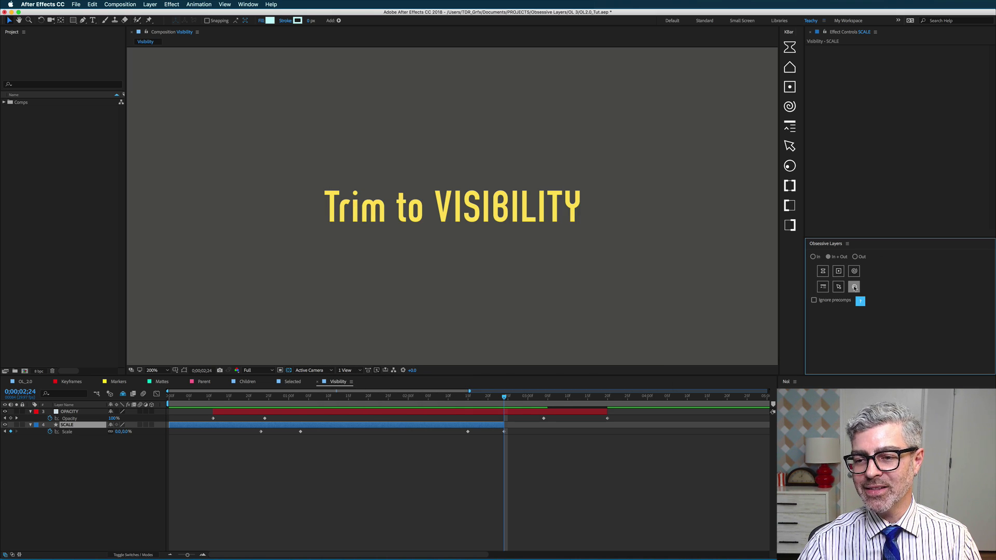
{"action": "left_click_drag", "start_coordinate": [861, 237], "coordinate": [863, 301]}
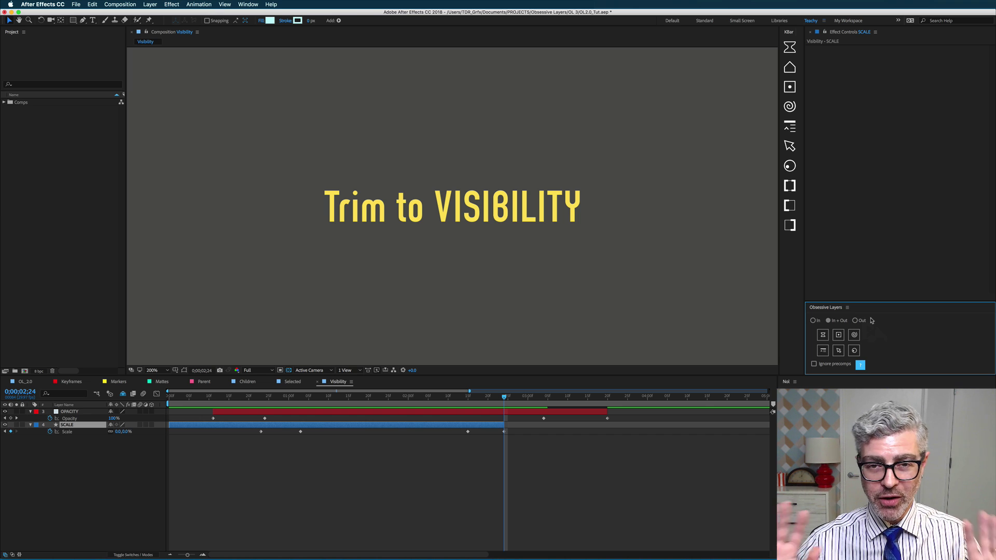
{"action": "left_click", "coordinate": [611, 478]}
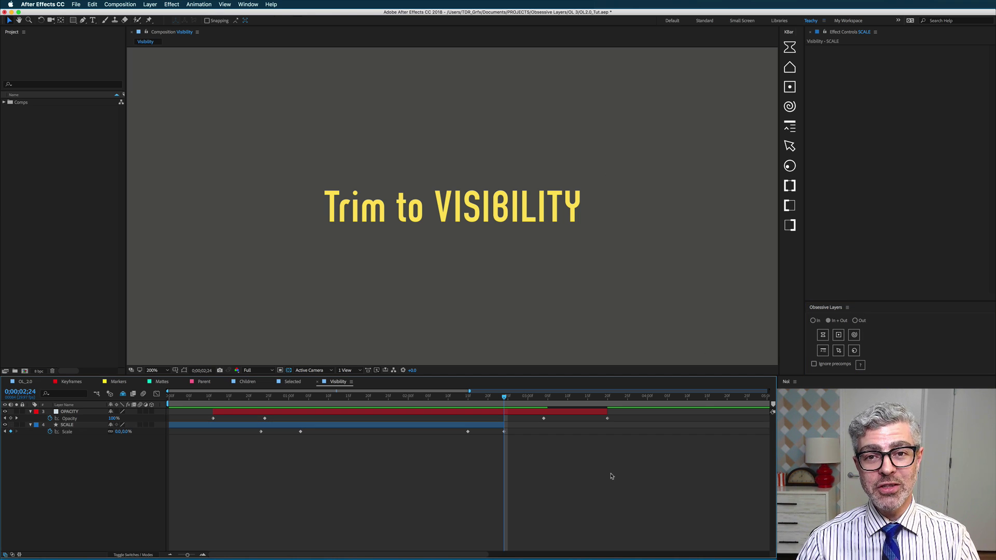